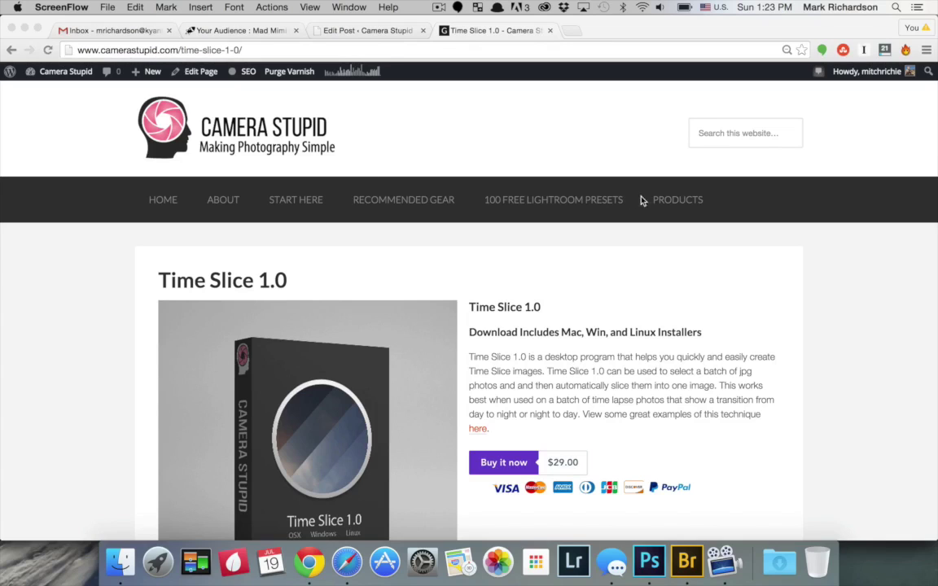
Examine the Time Slice 1.0 product page, including its description and the first example image of a city skyline
{"action": "left_click", "coordinate": [687, 235]}
{"action": "mouse_move", "coordinate": [680, 202]}
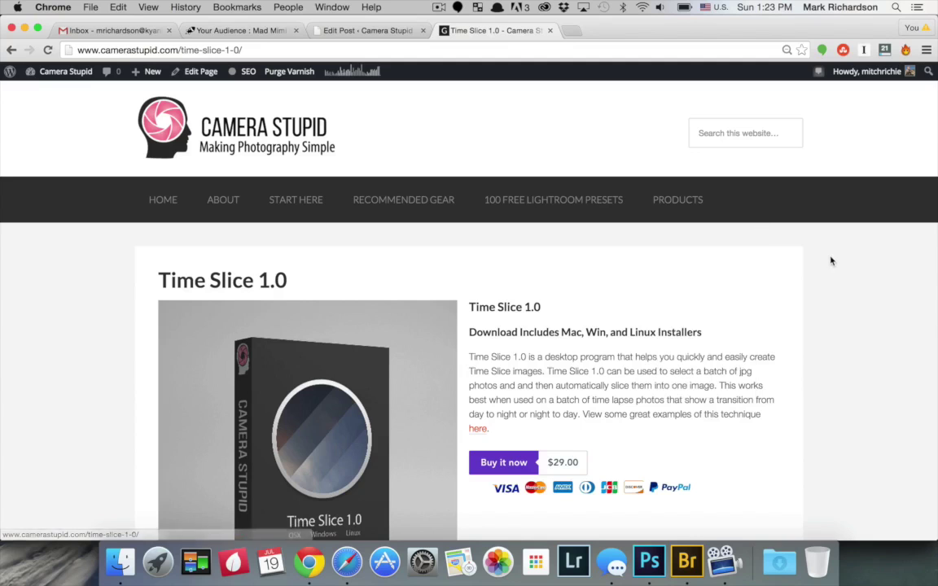
{"action": "scroll", "coordinate": [831, 260], "scroll_direction": "down", "scroll_amount": 3}
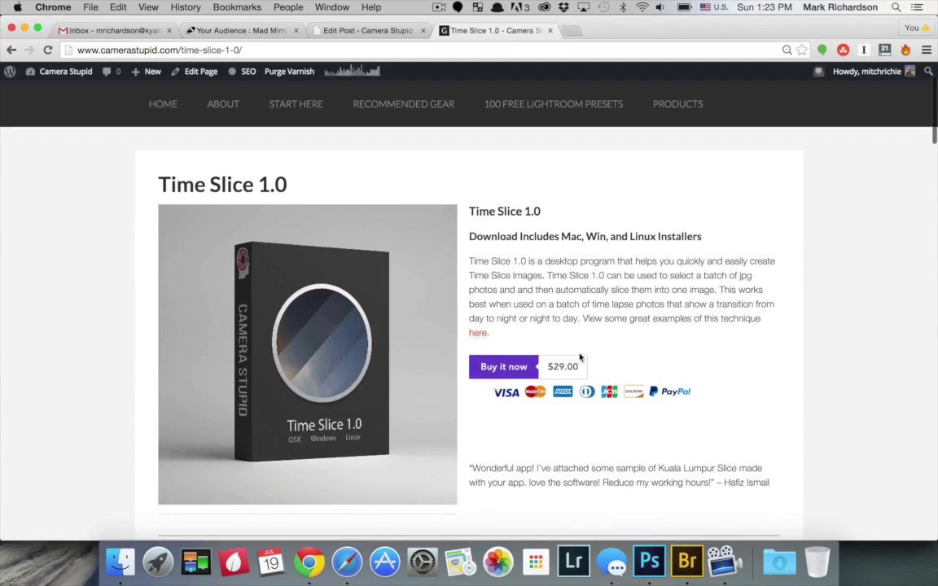
{"action": "scroll", "coordinate": [724, 474], "scroll_direction": "down", "scroll_amount": 3}
{"action": "scroll", "coordinate": [725, 476], "scroll_direction": "down", "scroll_amount": 2}
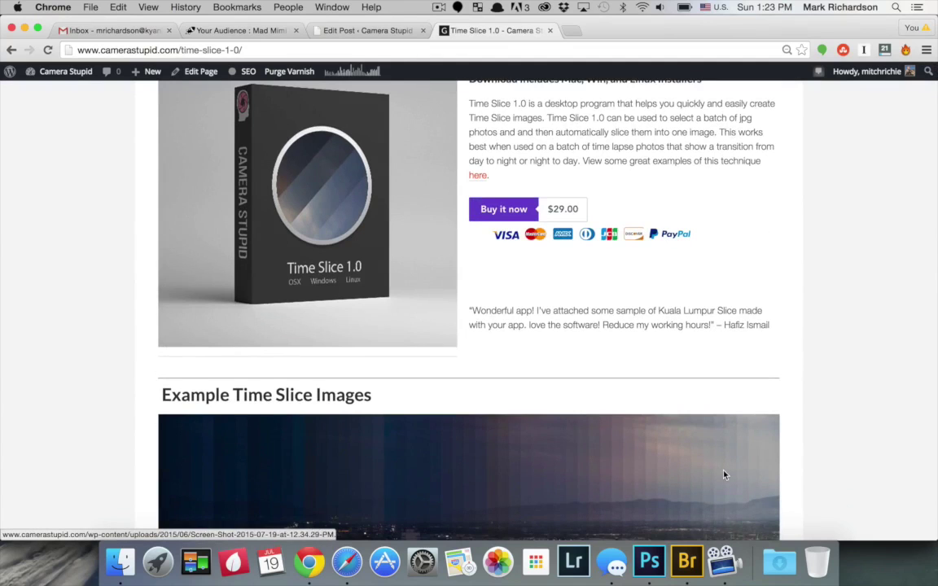
{"action": "scroll", "coordinate": [725, 475], "scroll_direction": "down", "scroll_amount": 4}
{"action": "scroll", "coordinate": [724, 475], "scroll_direction": "down", "scroll_amount": 2}
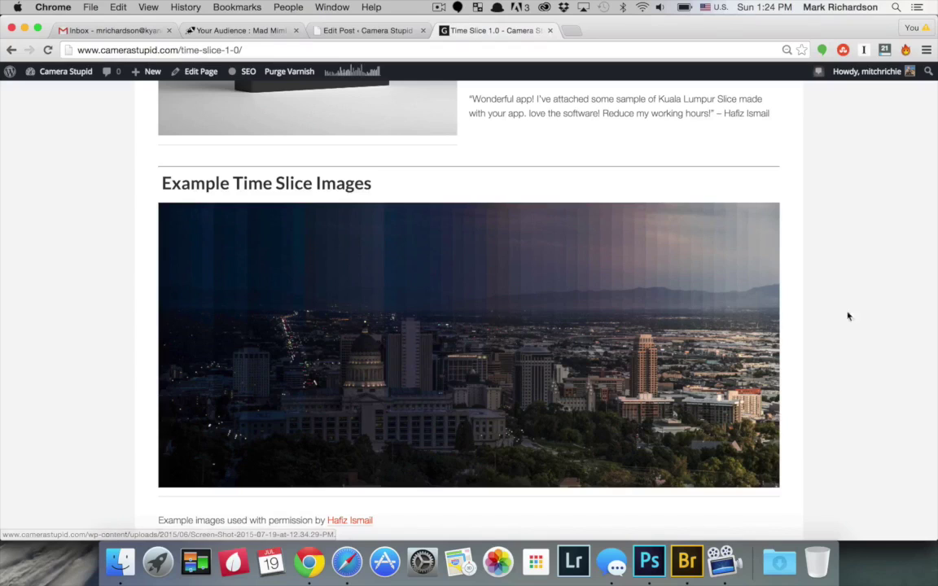
{"action": "scroll", "coordinate": [756, 284], "scroll_direction": "down", "scroll_amount": 2}
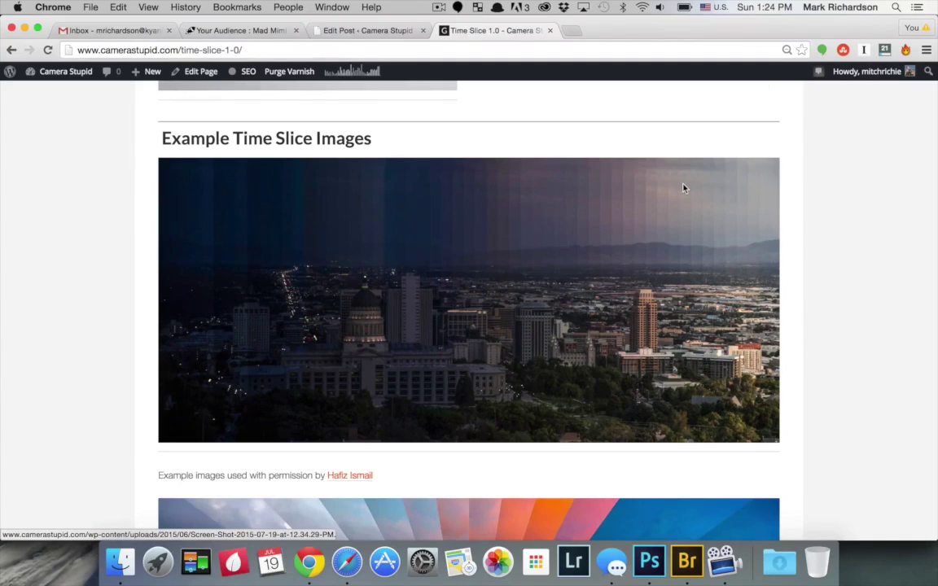
{"action": "scroll", "coordinate": [683, 188], "scroll_direction": "up", "scroll_amount": 3}
{"action": "scroll", "coordinate": [684, 188], "scroll_direction": "down", "scroll_amount": 7}
{"action": "scroll", "coordinate": [683, 188], "scroll_direction": "up", "scroll_amount": 4}
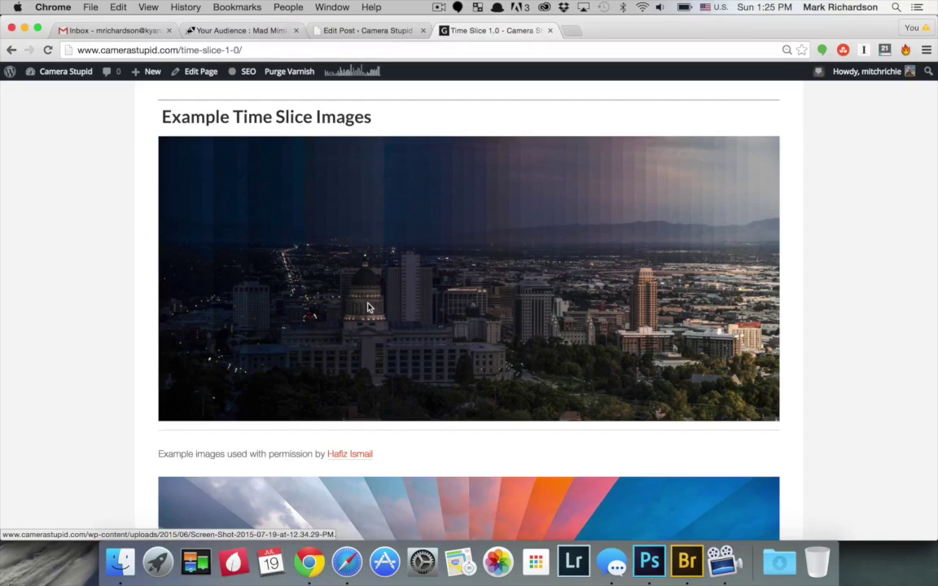
{"action": "scroll", "coordinate": [440, 260], "scroll_direction": "down", "scroll_amount": 5}
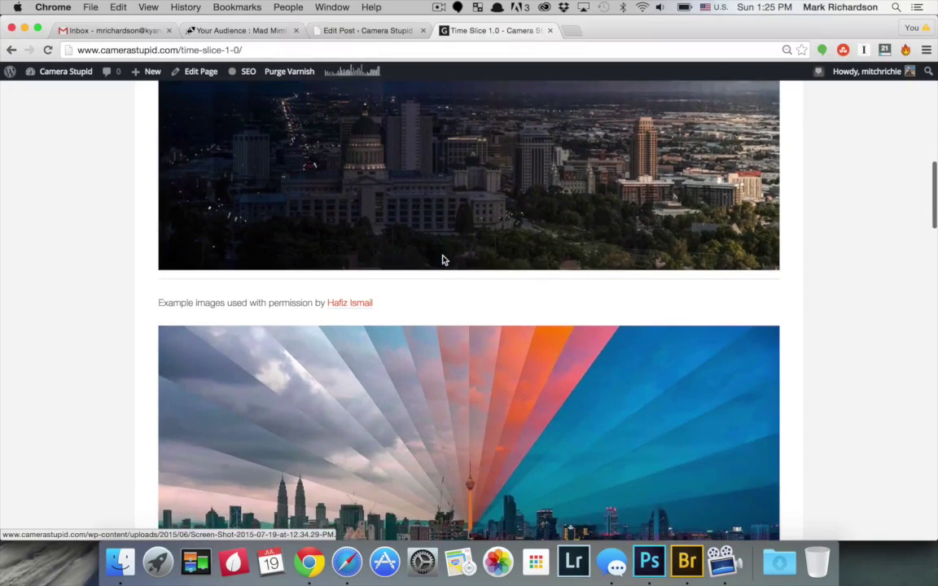
{"action": "scroll", "coordinate": [444, 260], "scroll_direction": "up", "scroll_amount": 5}
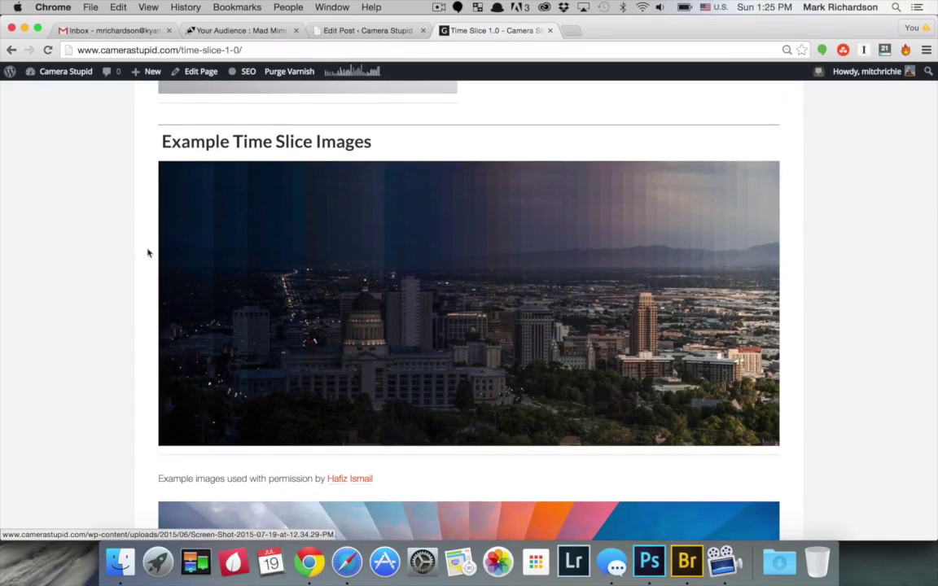
Look through the remaining example time slice images, comparing the radial, horizontal and vertical slices of the city skyline
{"action": "scroll", "coordinate": [681, 266], "scroll_direction": "down", "scroll_amount": 10}
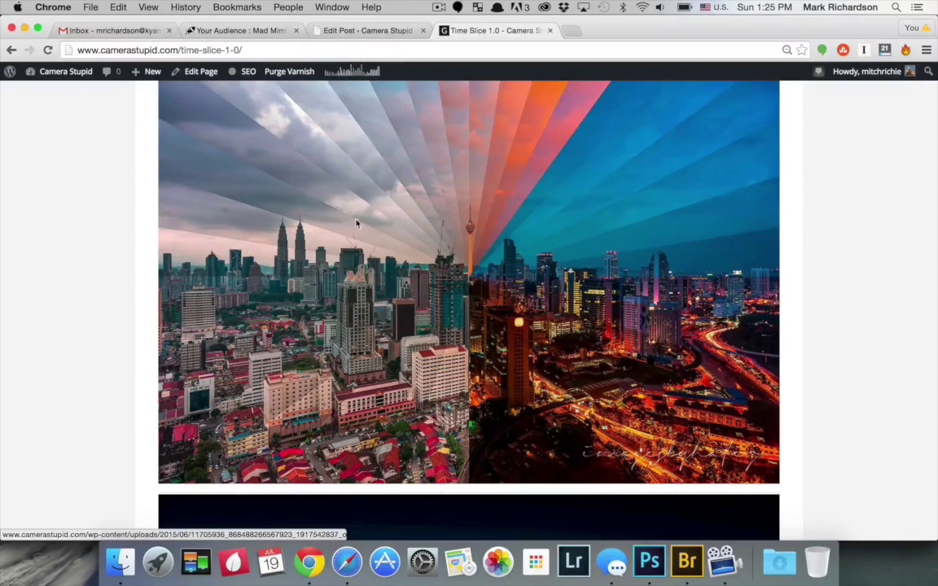
{"action": "scroll", "coordinate": [718, 356], "scroll_direction": "down", "scroll_amount": 5}
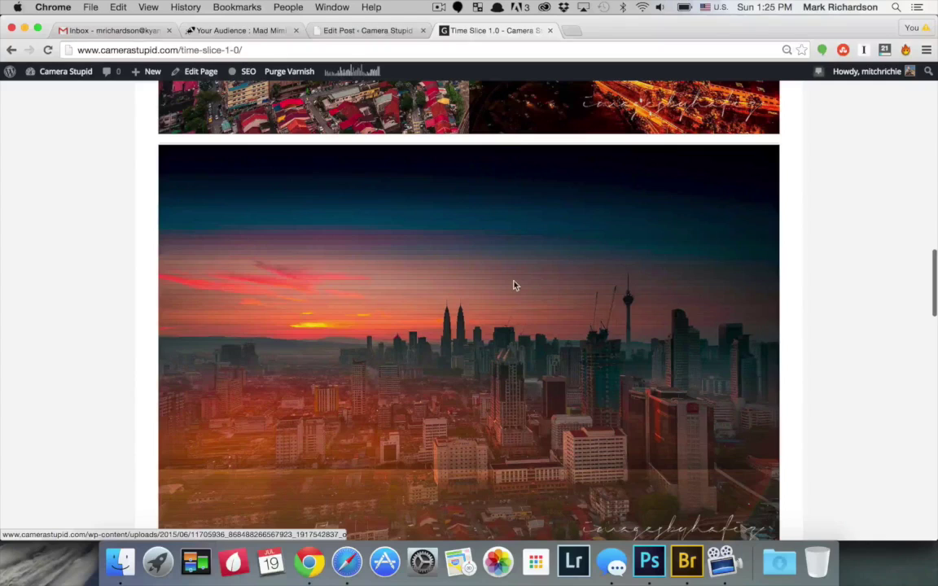
{"action": "scroll", "coordinate": [634, 252], "scroll_direction": "down", "scroll_amount": 2}
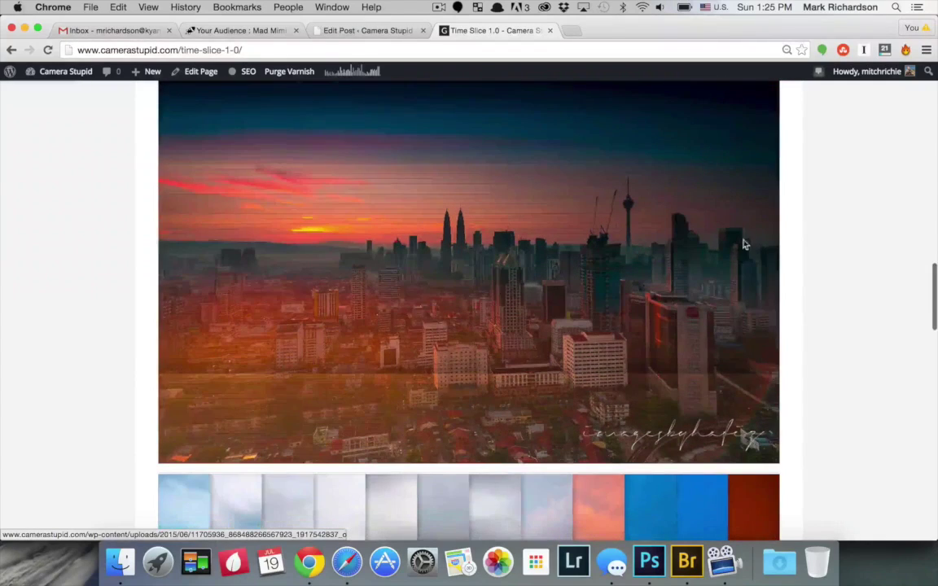
{"action": "scroll", "coordinate": [540, 414], "scroll_direction": "down", "scroll_amount": 3}
{"action": "scroll", "coordinate": [541, 415], "scroll_direction": "down", "scroll_amount": 2}
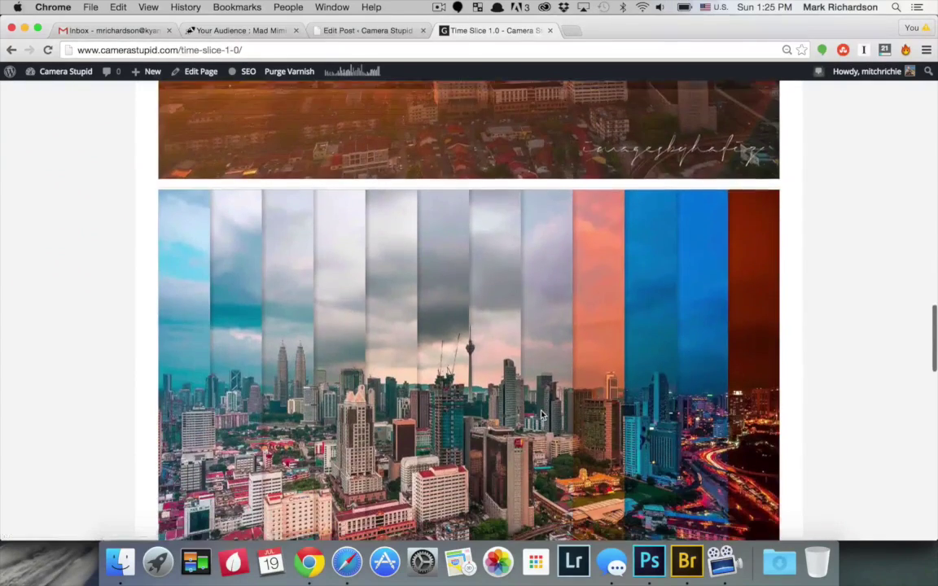
{"action": "scroll", "coordinate": [518, 193], "scroll_direction": "down", "scroll_amount": 2}
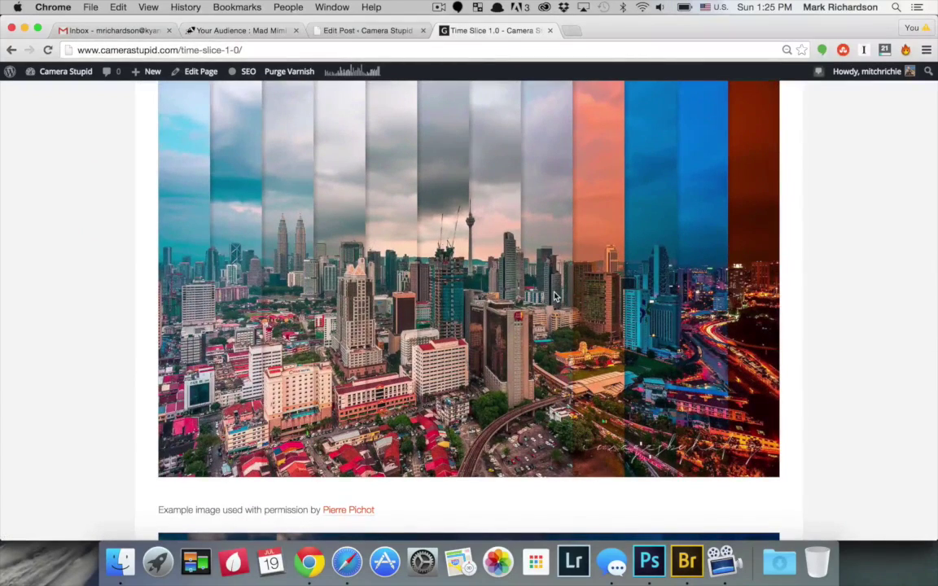
{"action": "scroll", "coordinate": [467, 244], "scroll_direction": "down", "scroll_amount": 3}
{"action": "scroll", "coordinate": [467, 245], "scroll_direction": "down", "scroll_amount": 4}
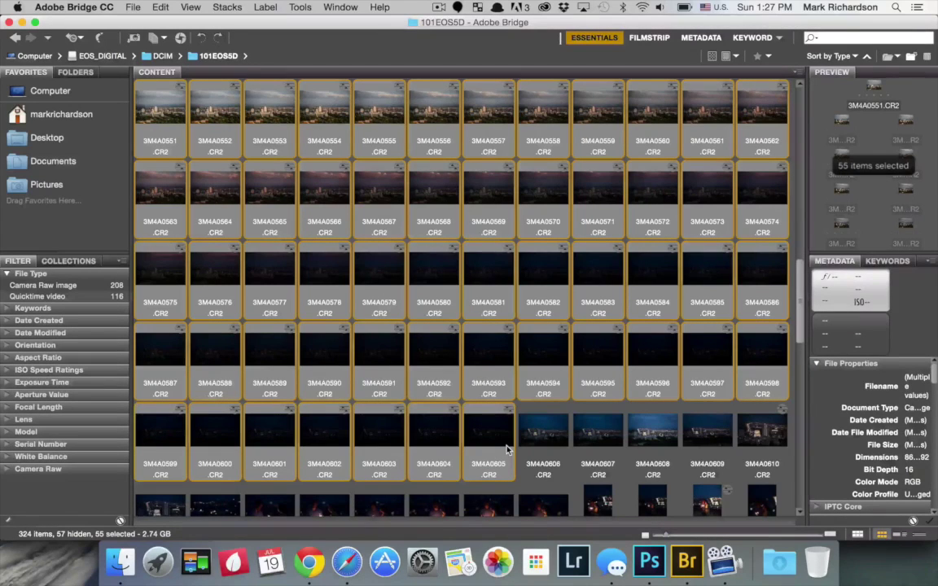
Review the Image Processor's save location and JPEG settings for the selected raw photos, and close it without running
{"action": "left_click", "coordinate": [300, 6]}
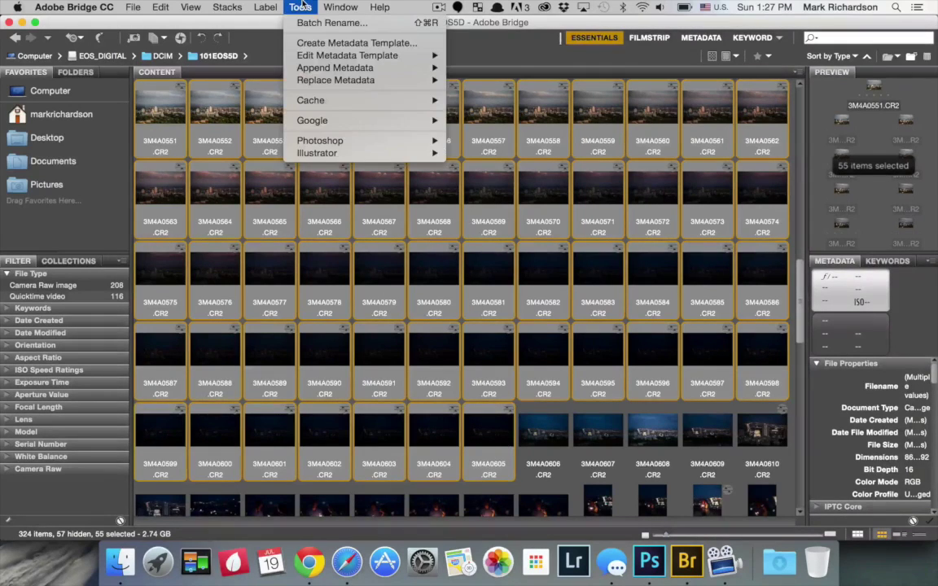
{"action": "mouse_move", "coordinate": [326, 140]}
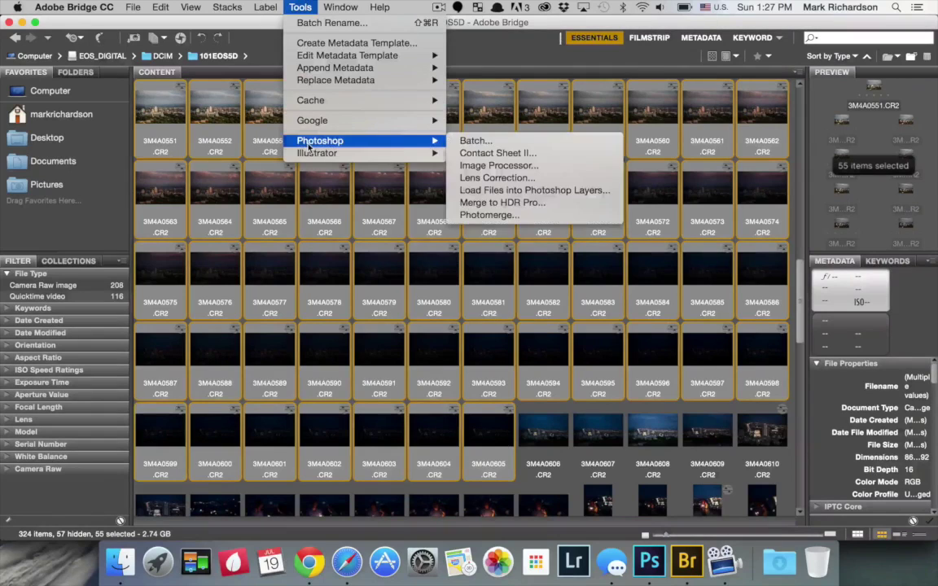
{"action": "left_click", "coordinate": [490, 166]}
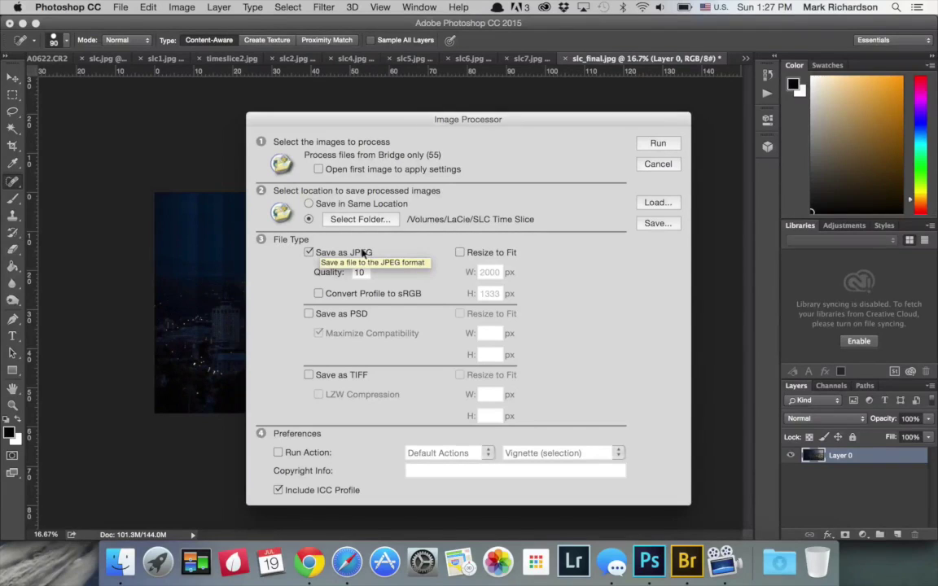
{"action": "left_click", "coordinate": [657, 164]}
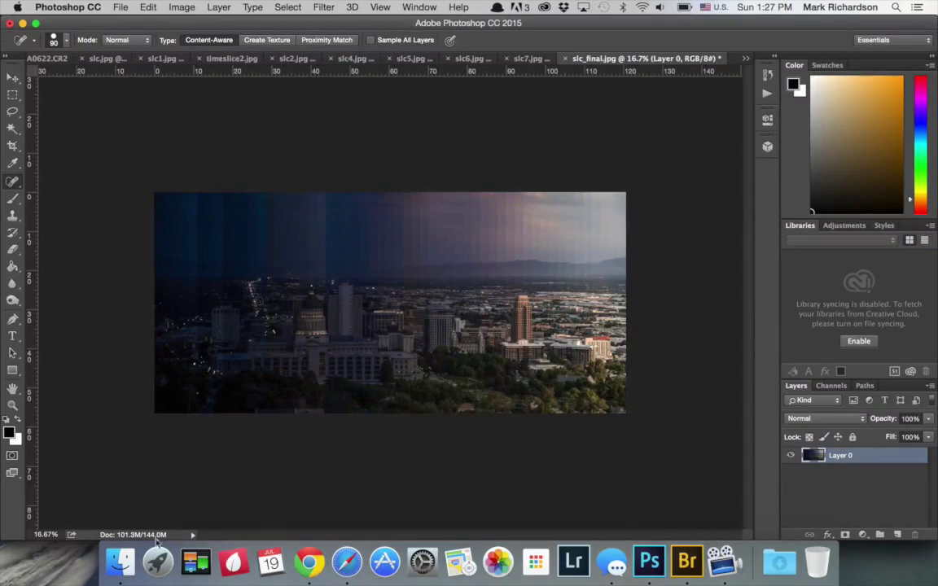
In Finder, open the JPEG folder inside SLC Time Slice and preview the photos from 3M4A0551.jpg to 3M4A0555.jpg
{"action": "left_click", "coordinate": [123, 560]}
{"action": "double_click", "coordinate": [379, 320]}
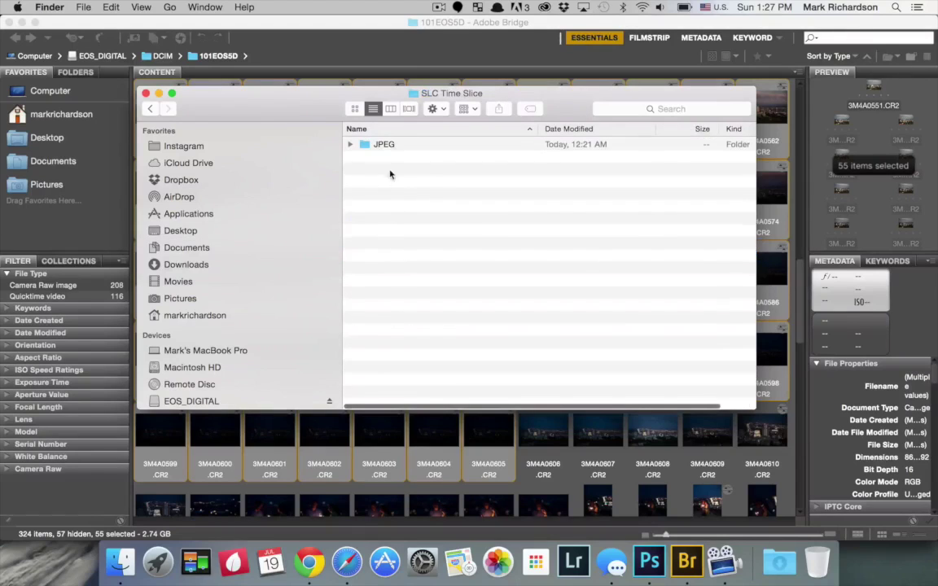
{"action": "double_click", "coordinate": [390, 146]}
{"action": "left_click", "coordinate": [390, 145]}
{"action": "key", "text": "space"}
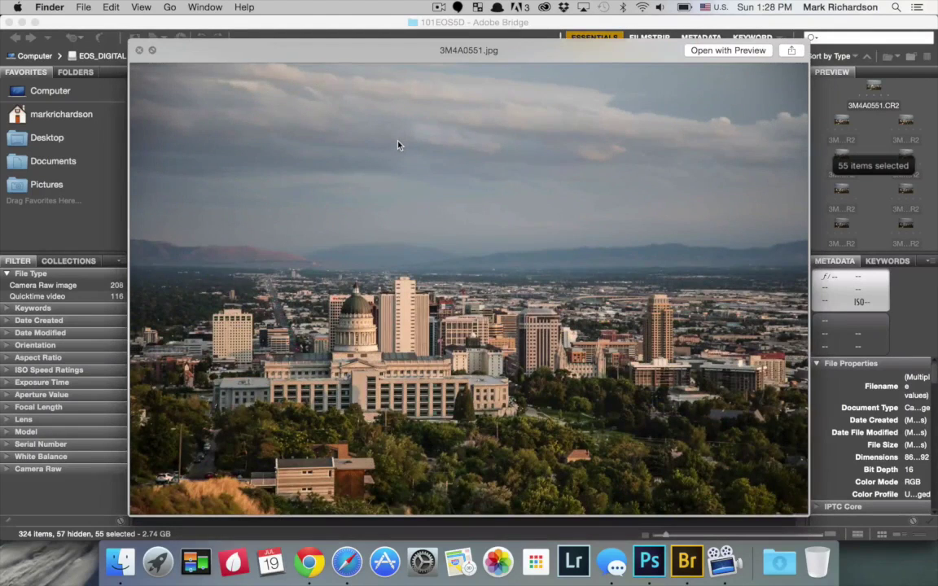
{"action": "key", "text": "Down"}
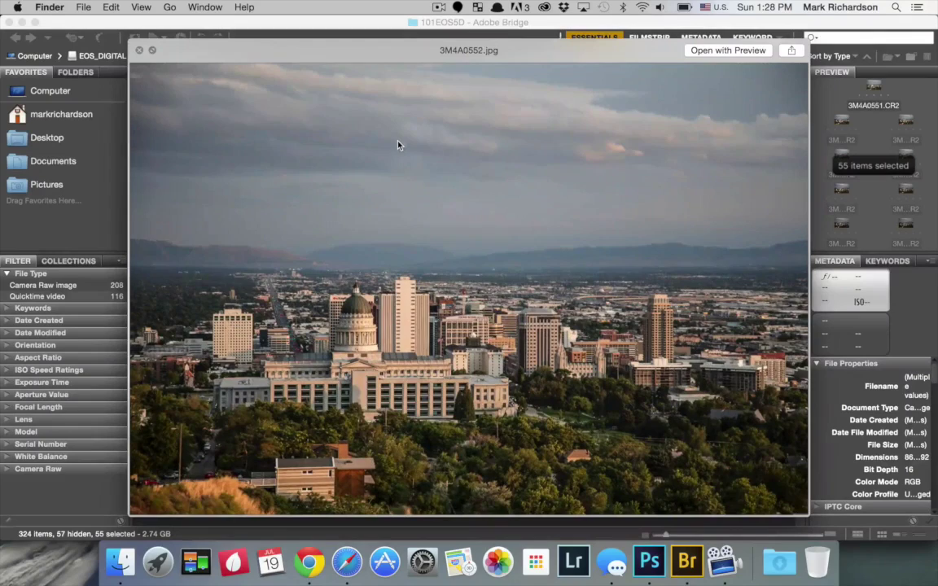
{"action": "key", "text": "Down"}
{"action": "key", "text": "Down"}
{"action": "key", "text": "Down"}
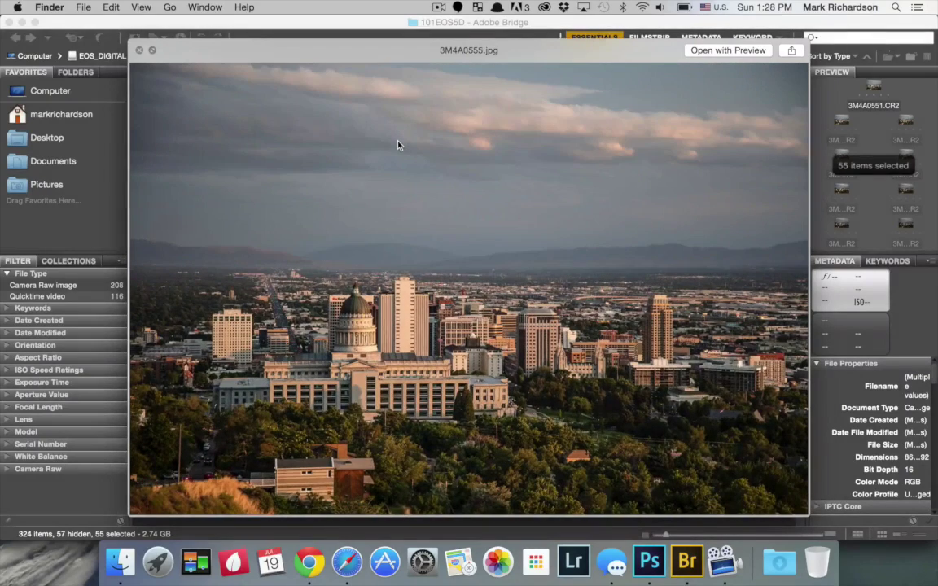
{"action": "key", "text": "space"}
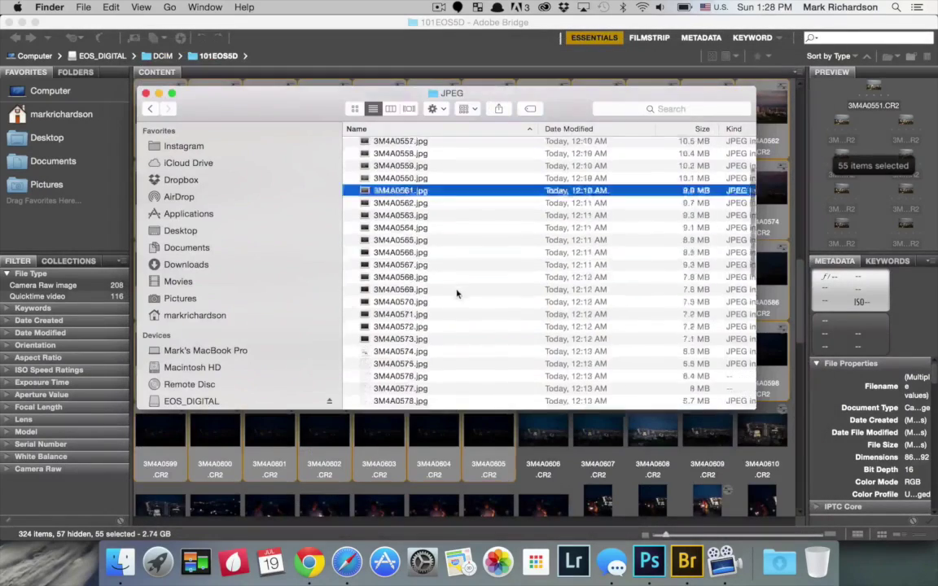
Preview the night photo 3M4A0597.jpg and look back through the file list in the JPEG folder
{"action": "scroll", "coordinate": [456, 294], "scroll_direction": "down", "scroll_amount": 10}
{"action": "left_click", "coordinate": [453, 291]}
{"action": "key", "text": "space"}
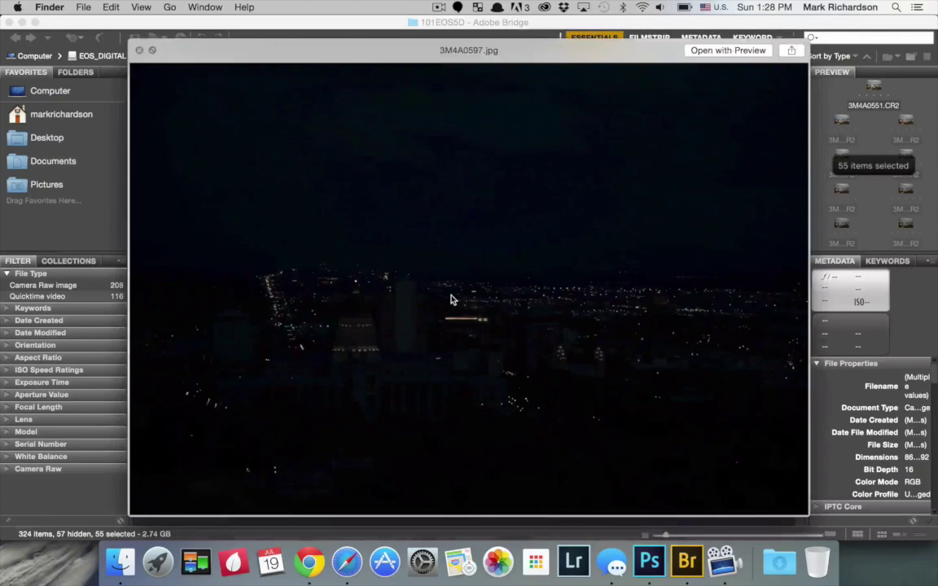
{"action": "key", "text": "space"}
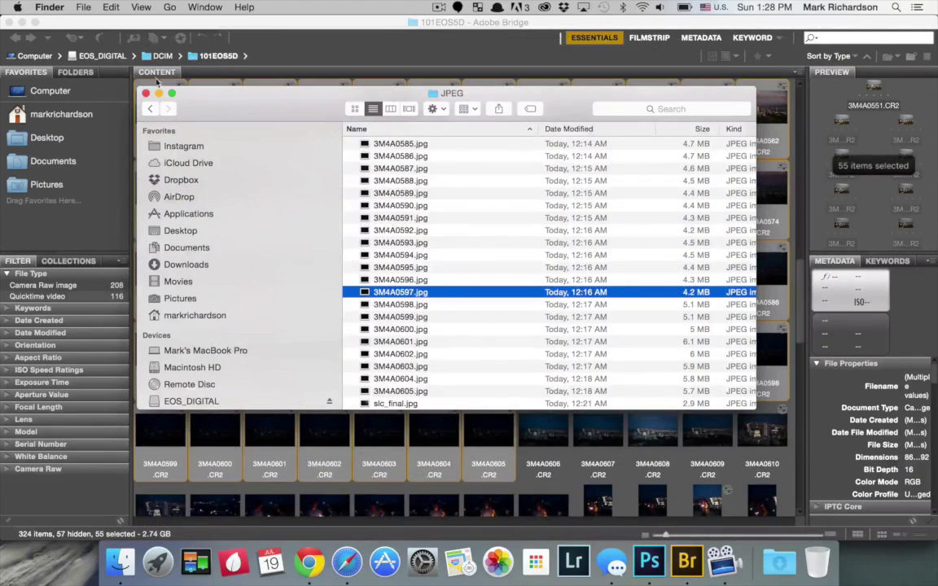
{"action": "scroll", "coordinate": [470, 218], "scroll_direction": "up", "scroll_amount": 5}
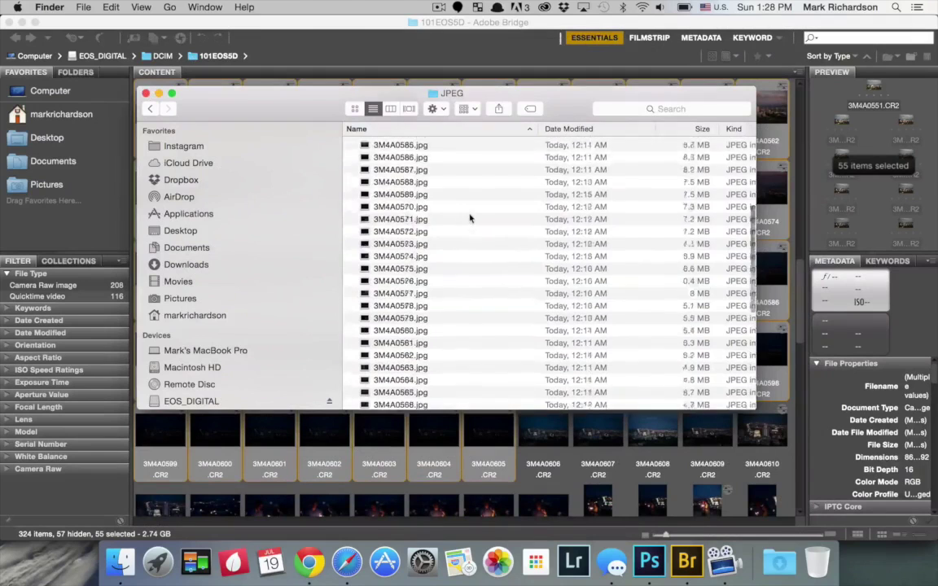
{"action": "scroll", "coordinate": [470, 218], "scroll_direction": "up", "scroll_amount": 3}
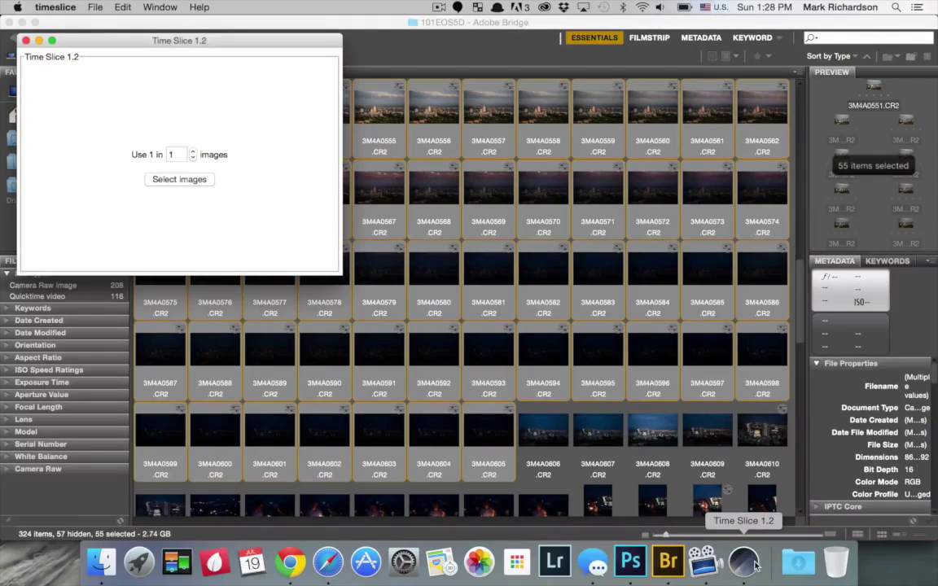
Switch to Time Slice 1.2 and set it to use 1 in 1 images
{"action": "left_click_drag", "start_coordinate": [240, 45], "coordinate": [294, 47]}
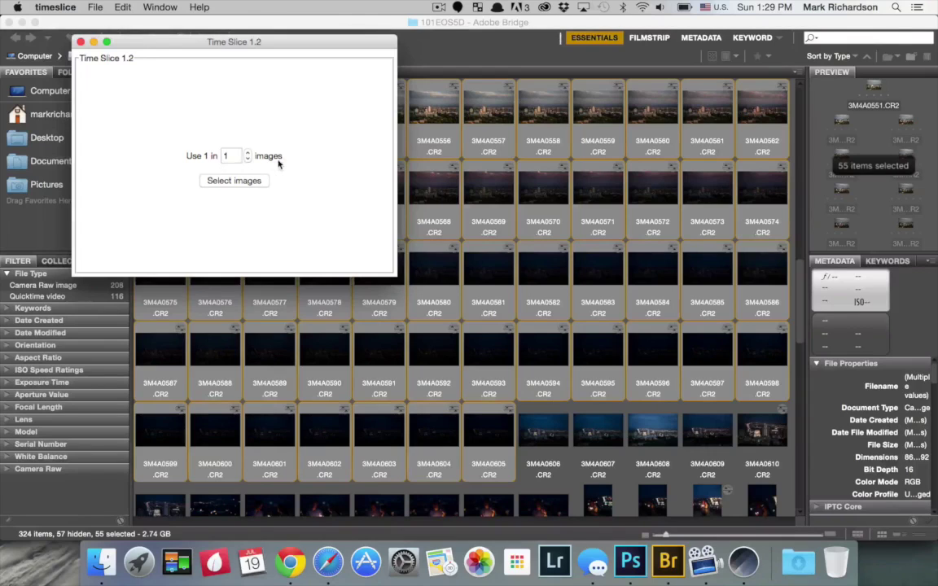
{"action": "double_click", "coordinate": [233, 158]}
{"action": "type", "text": "1"}
{"action": "left_click", "coordinate": [247, 153]}
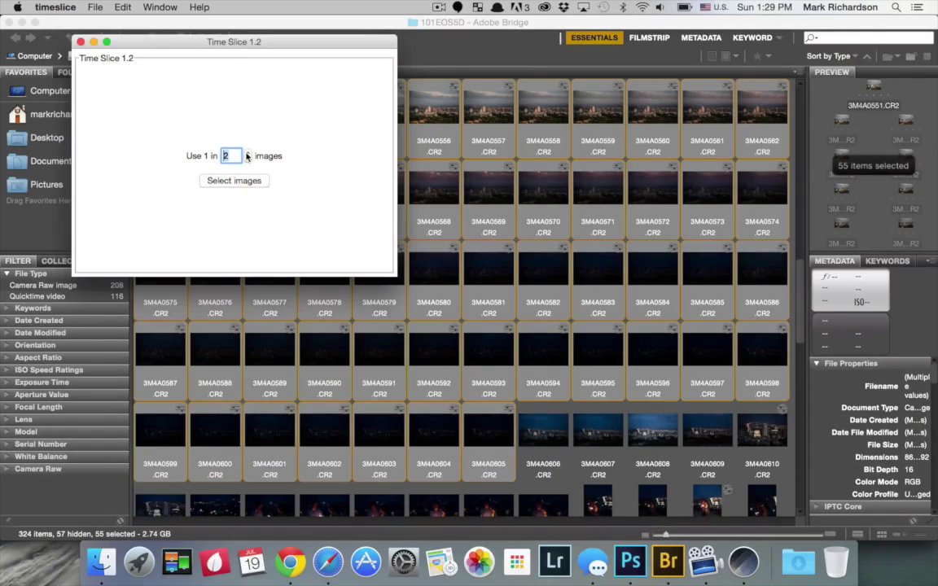
{"action": "left_click", "coordinate": [247, 159]}
Load the photos 3M4A0551.jpg through 3M4A0605.jpg from the JPEG folder inside SLC Time Slice, leaving out slc_final.jpg
{"action": "left_click", "coordinate": [252, 184]}
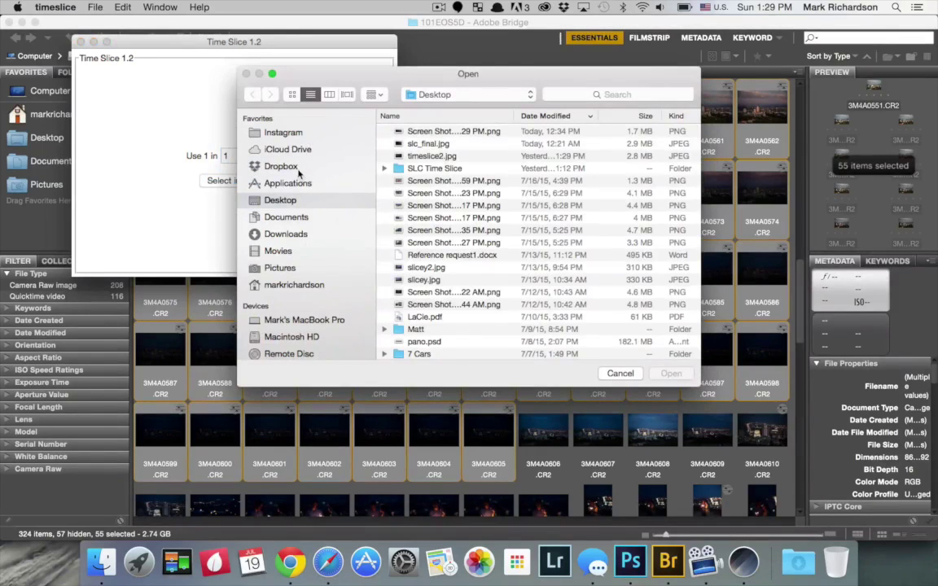
{"action": "double_click", "coordinate": [448, 168]}
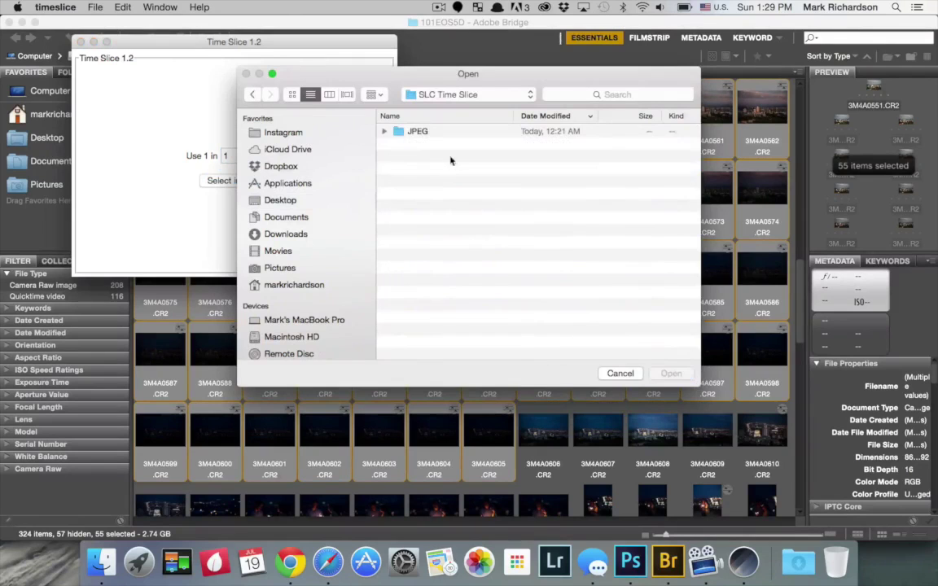
{"action": "double_click", "coordinate": [431, 133]}
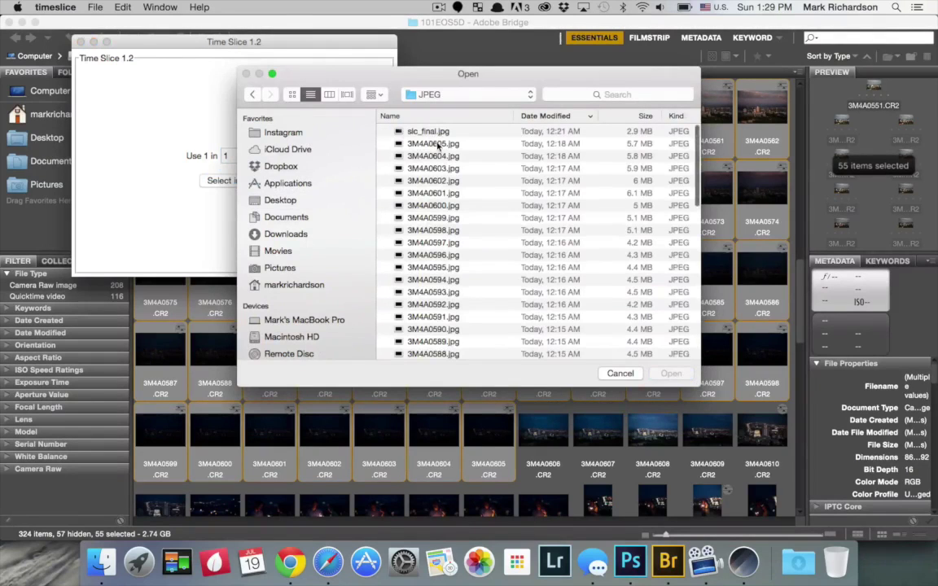
{"action": "left_click", "coordinate": [437, 145]}
{"action": "scroll", "coordinate": [446, 326], "scroll_direction": "down", "scroll_amount": 10}
{"action": "left_click", "coordinate": [447, 355], "text": "shift"}
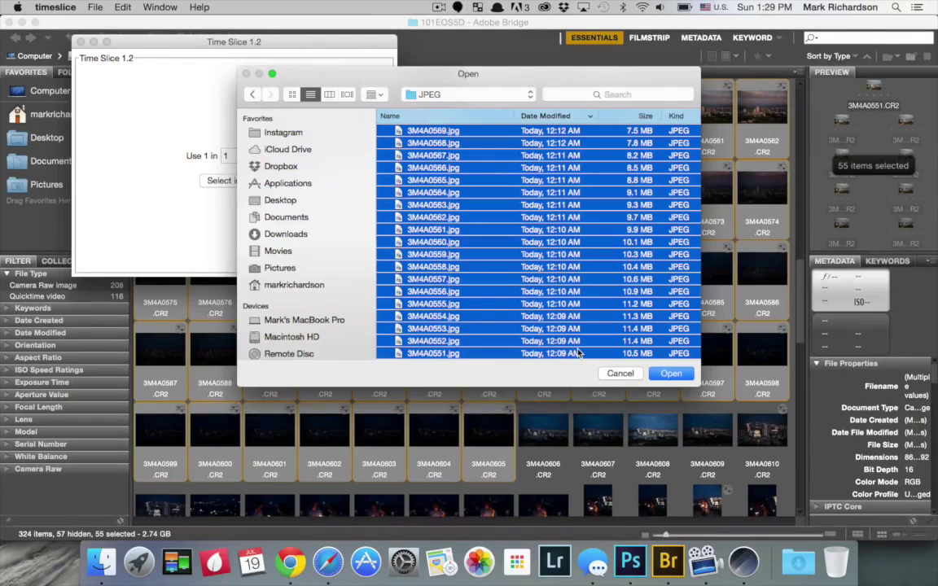
{"action": "left_click", "coordinate": [669, 373]}
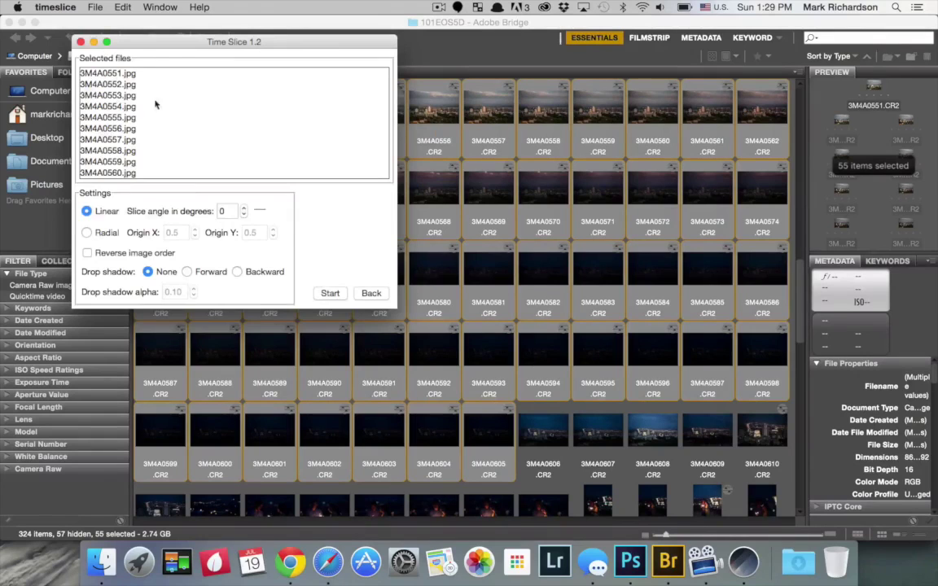
Check the list of selected files and try a linear slice angle of 45 degrees
{"action": "scroll", "coordinate": [169, 113], "scroll_direction": "down", "scroll_amount": 5}
{"action": "scroll", "coordinate": [158, 81], "scroll_direction": "up", "scroll_amount": 5}
{"action": "left_click", "coordinate": [227, 213]}
{"action": "key", "text": "BackSpace"}
{"action": "type", "text": "45"}
Set the linear slice angle to 90 degrees and generate the time slice preview
{"action": "double_click", "coordinate": [226, 212]}
{"action": "type", "text": "90"}
{"action": "left_click", "coordinate": [330, 294]}
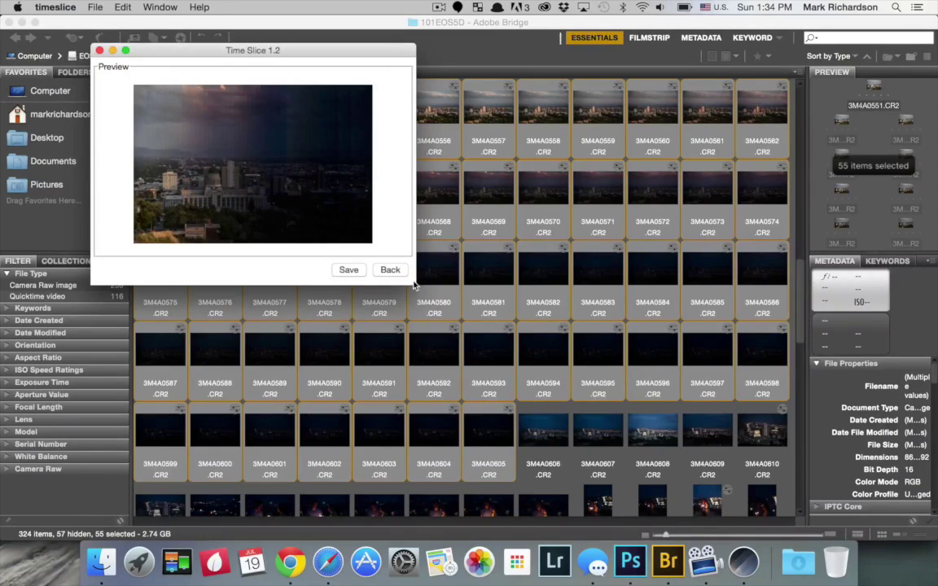
Enlarge the preview window and save the generated image to the Desktop under the name "time slice"
{"action": "left_click_drag", "start_coordinate": [414, 285], "coordinate": [592, 432]}
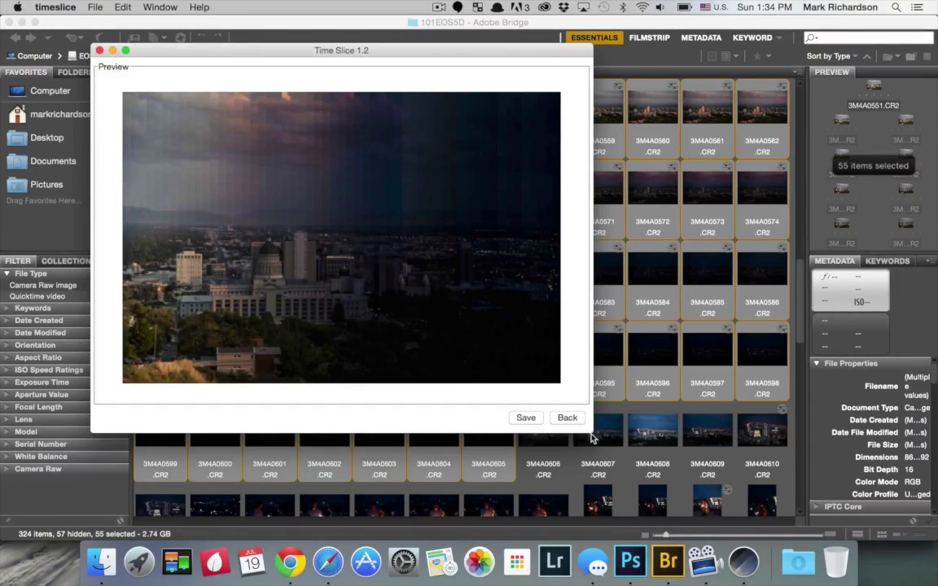
{"action": "left_click_drag", "start_coordinate": [589, 436], "coordinate": [579, 410]}
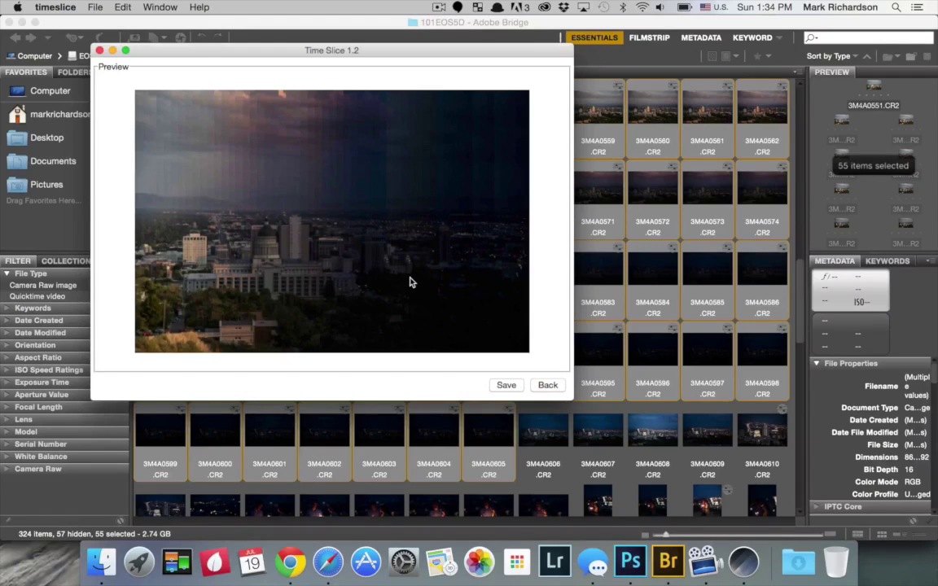
{"action": "left_click", "coordinate": [504, 386]}
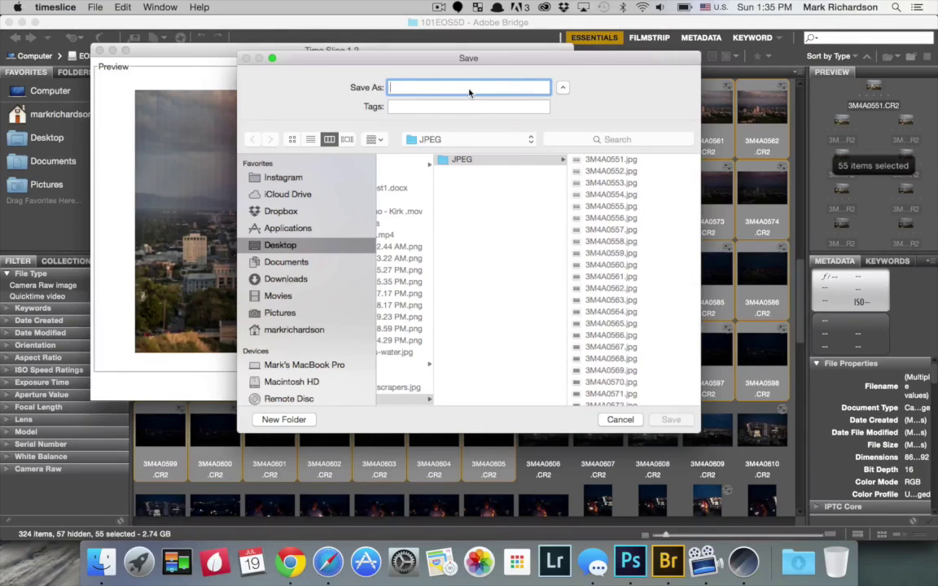
{"action": "type", "text": "time slice"}
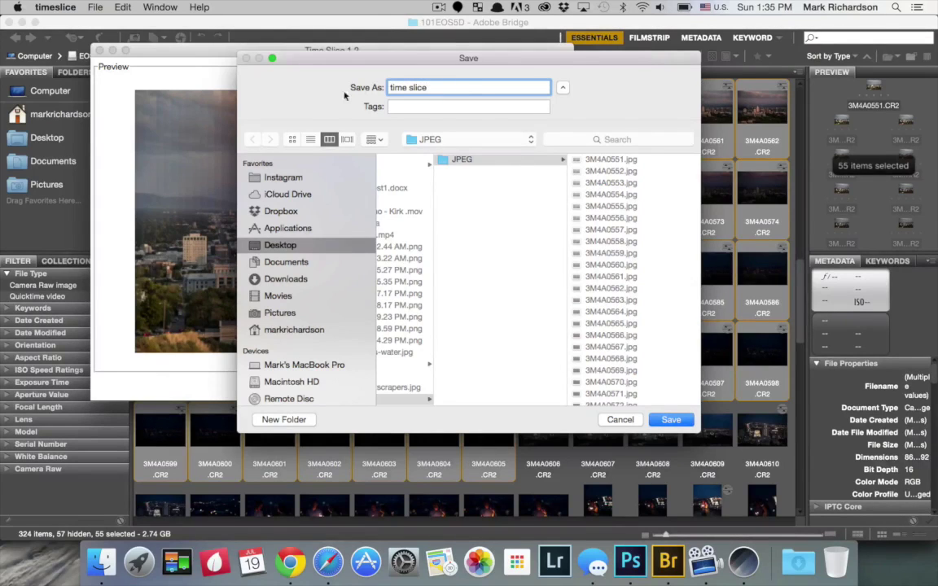
{"action": "left_click", "coordinate": [296, 229]}
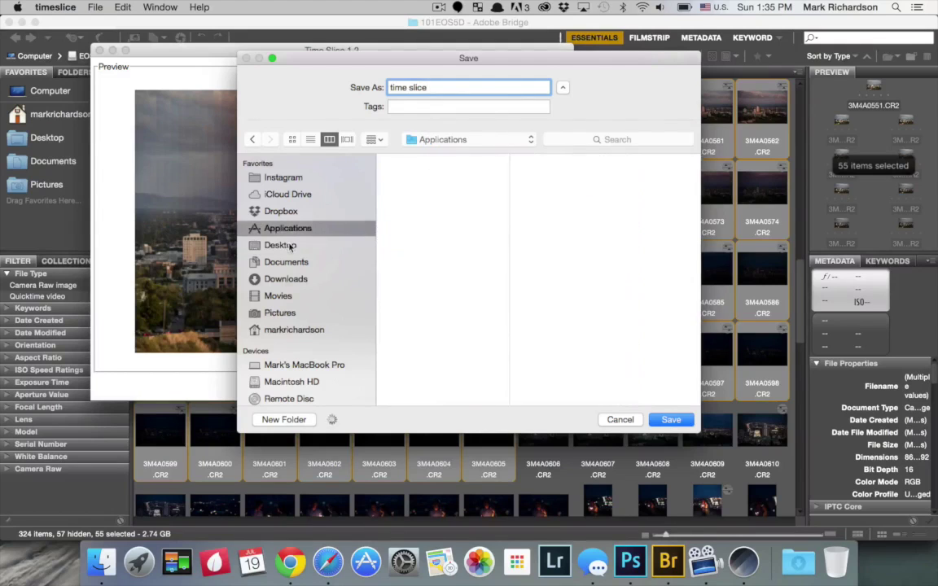
{"action": "left_click", "coordinate": [277, 245]}
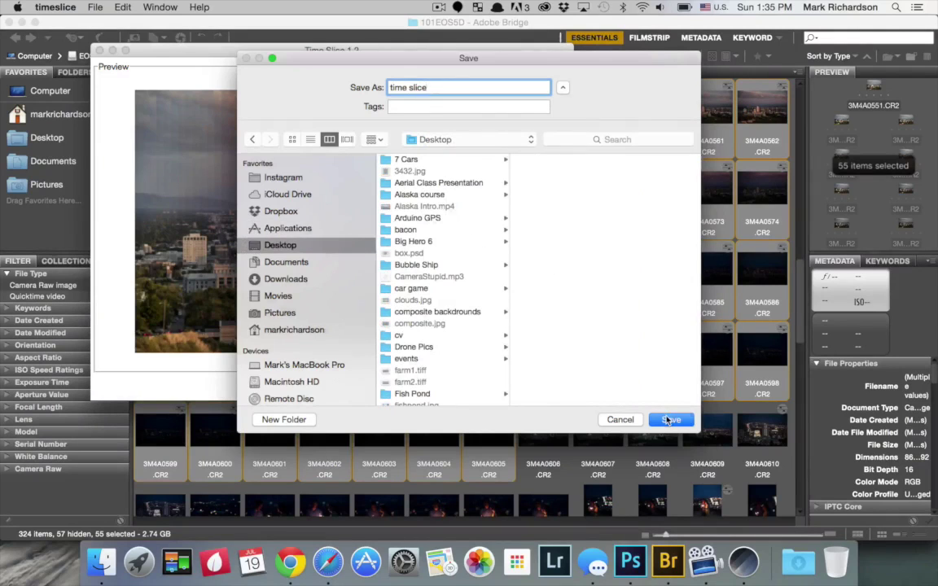
{"action": "left_click", "coordinate": [666, 419]}
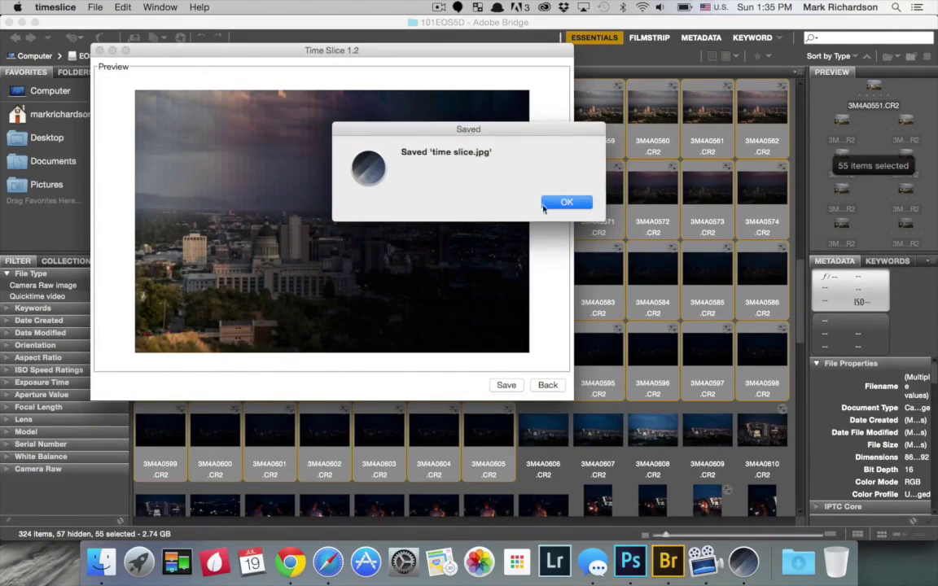
{"action": "left_click", "coordinate": [560, 203]}
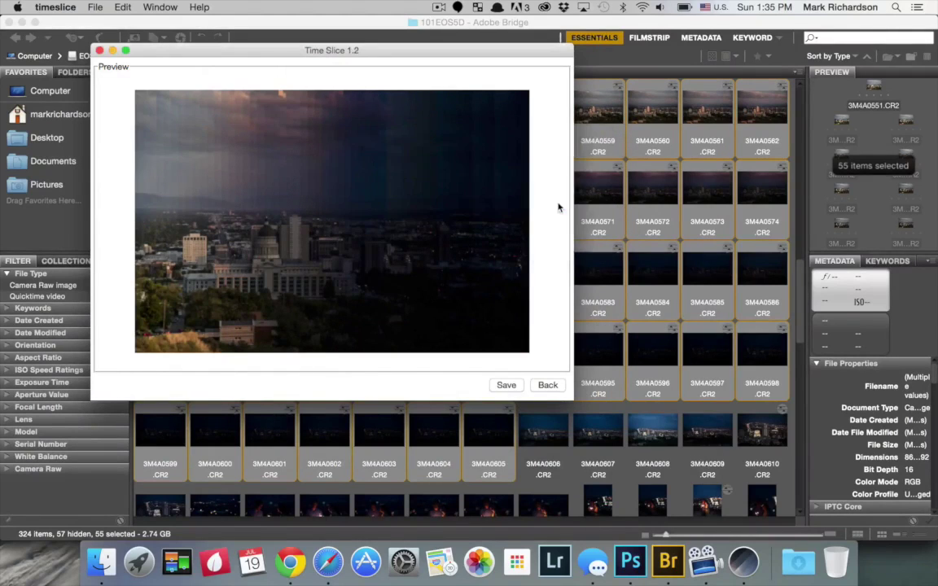
Switch to Photoshop and examine the vertical slices in the sky and skyline of slc_final.jpg up close
{"action": "left_click", "coordinate": [630, 564]}
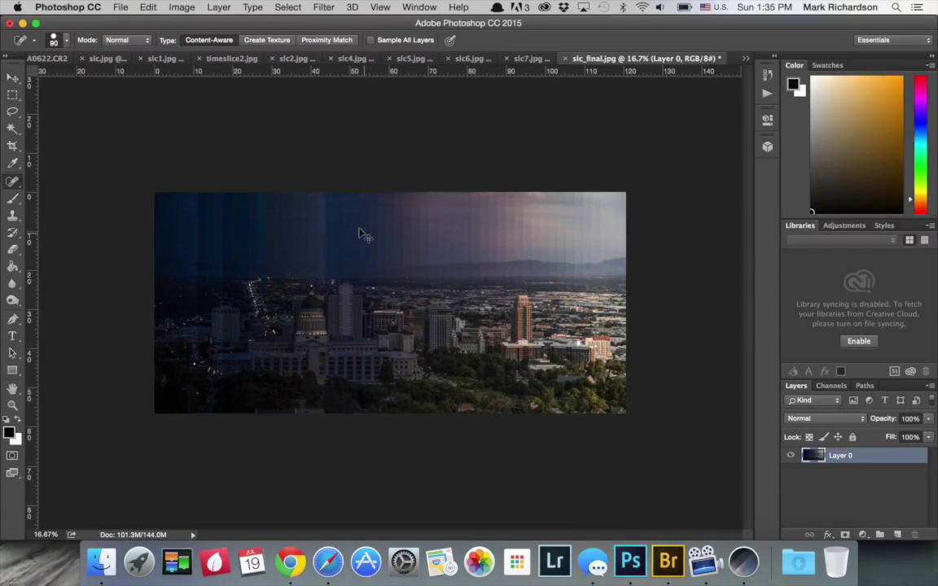
{"action": "key", "text": "super+plus"}
{"action": "key", "text": "super+plus"}
{"action": "key", "text": "super+plus"}
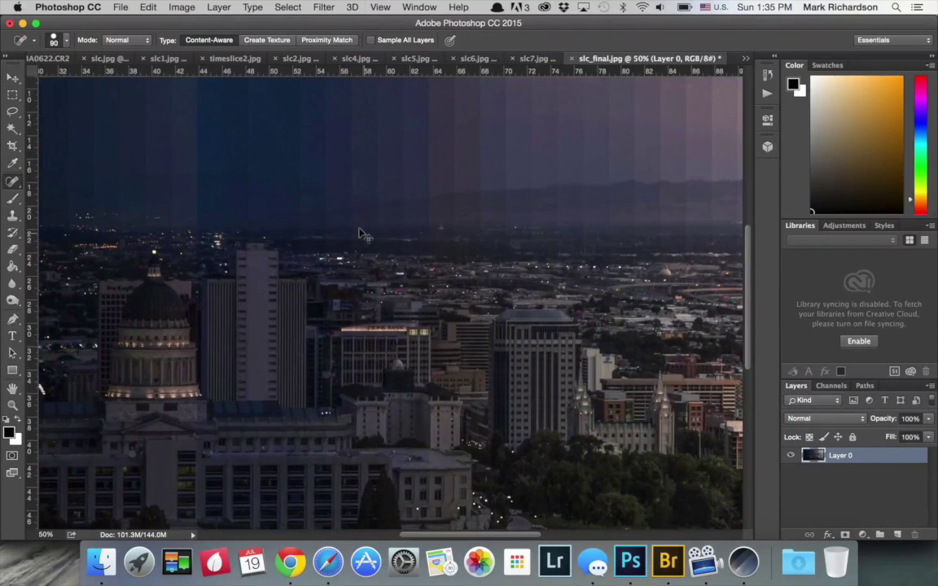
{"action": "key", "text": "super+minus"}
{"action": "key", "text": "super+minus"}
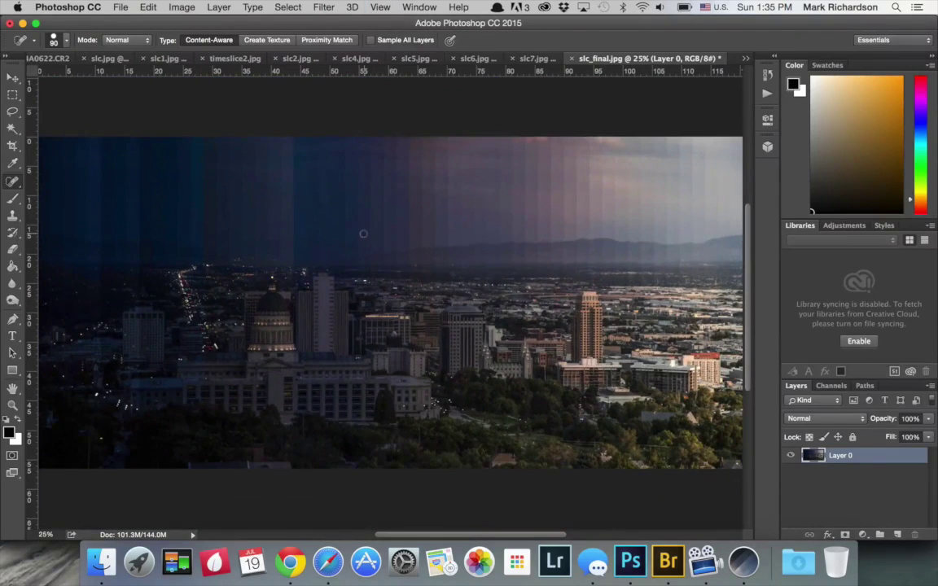